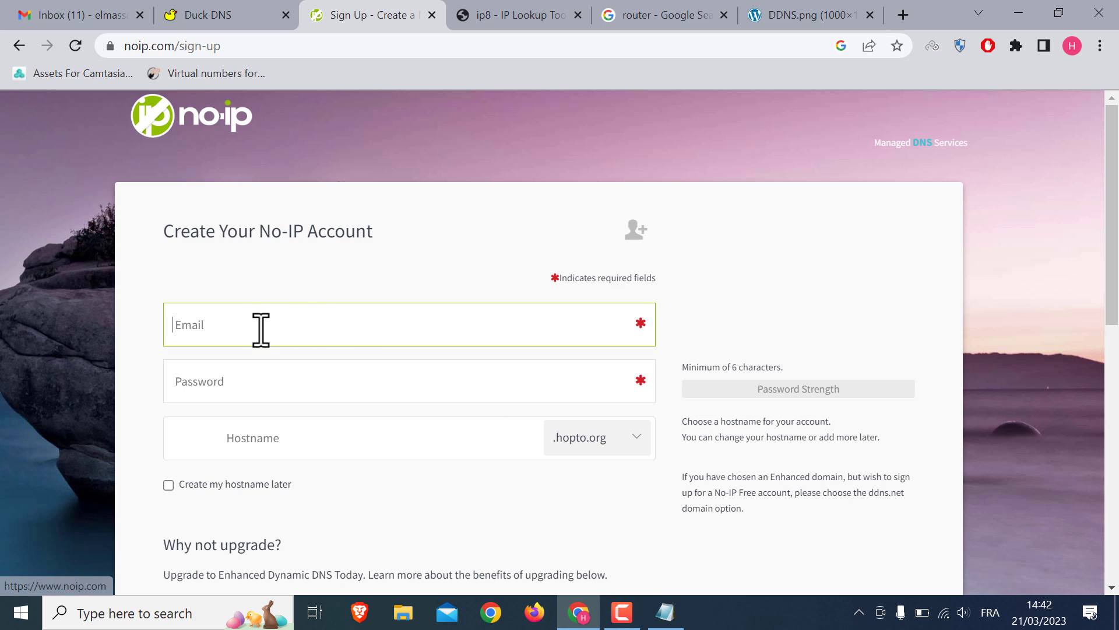
Fill in the No-IP sign-up form with the account e-mail and password, choosing to create the hostname later
{"action": "left_click", "coordinate": [227, 327]}
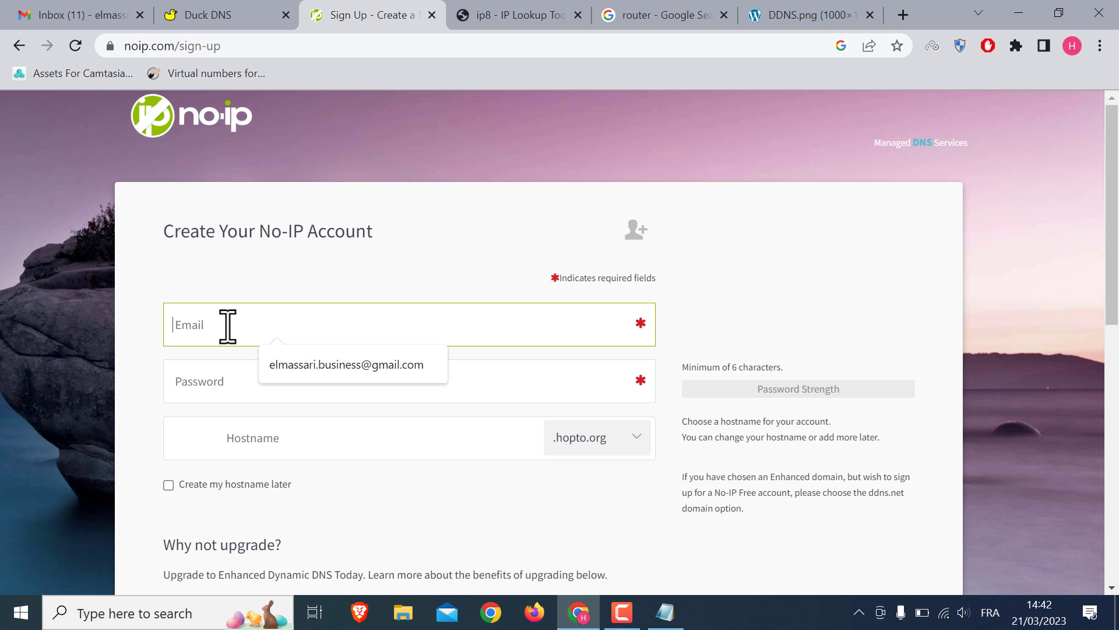
{"action": "left_click", "coordinate": [287, 366]}
{"action": "left_click", "coordinate": [223, 390]}
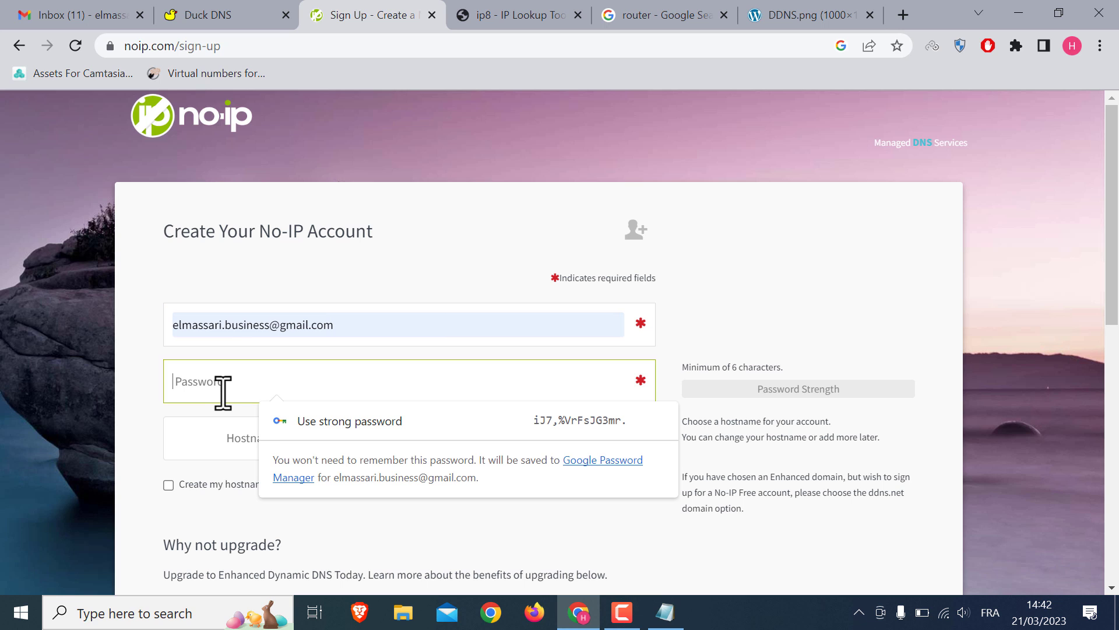
{"action": "key", "text": "ctrl+v"}
{"action": "scroll", "coordinate": [222, 390], "scroll_direction": "down", "scroll_amount": 1}
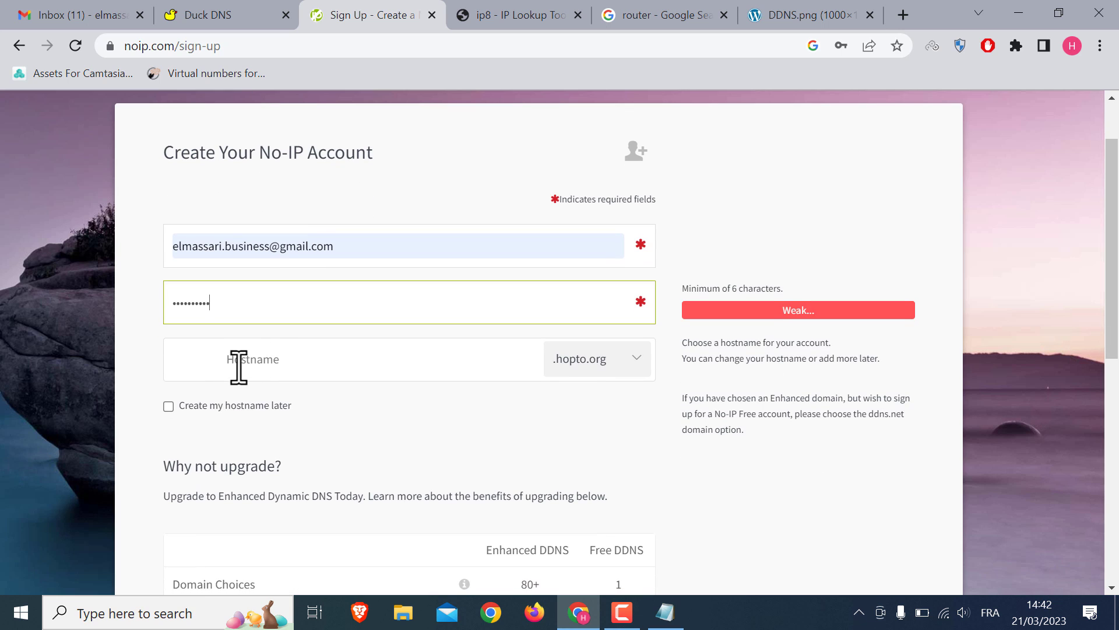
{"action": "left_click", "coordinate": [168, 406]}
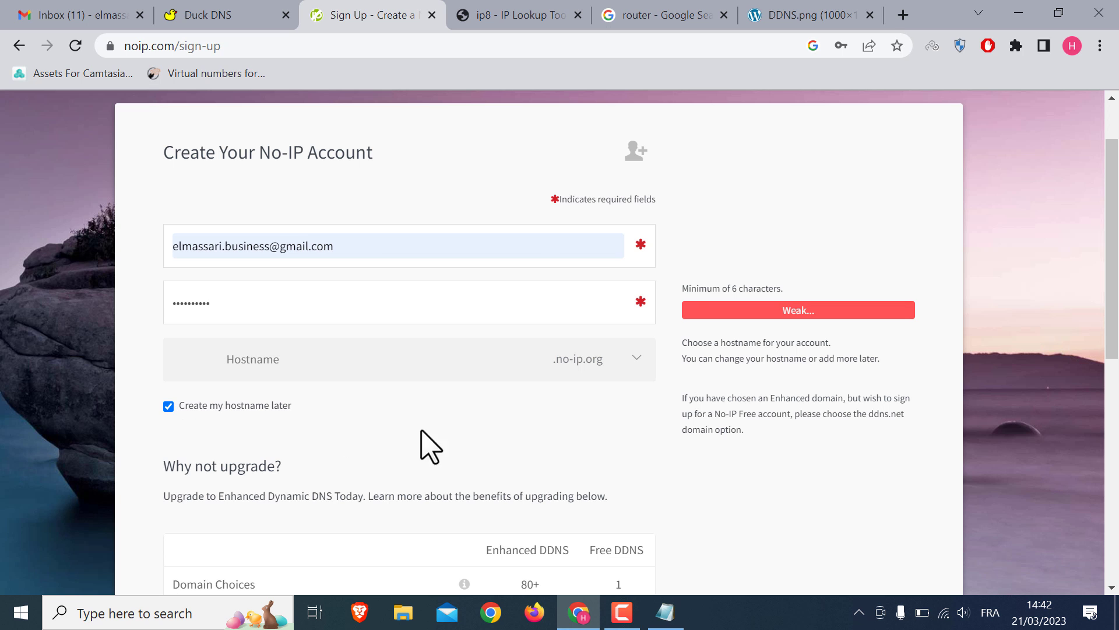
Submit the free No-IP sign-up and save the account's login in the browser
{"action": "scroll", "coordinate": [455, 443], "scroll_direction": "down", "scroll_amount": 3}
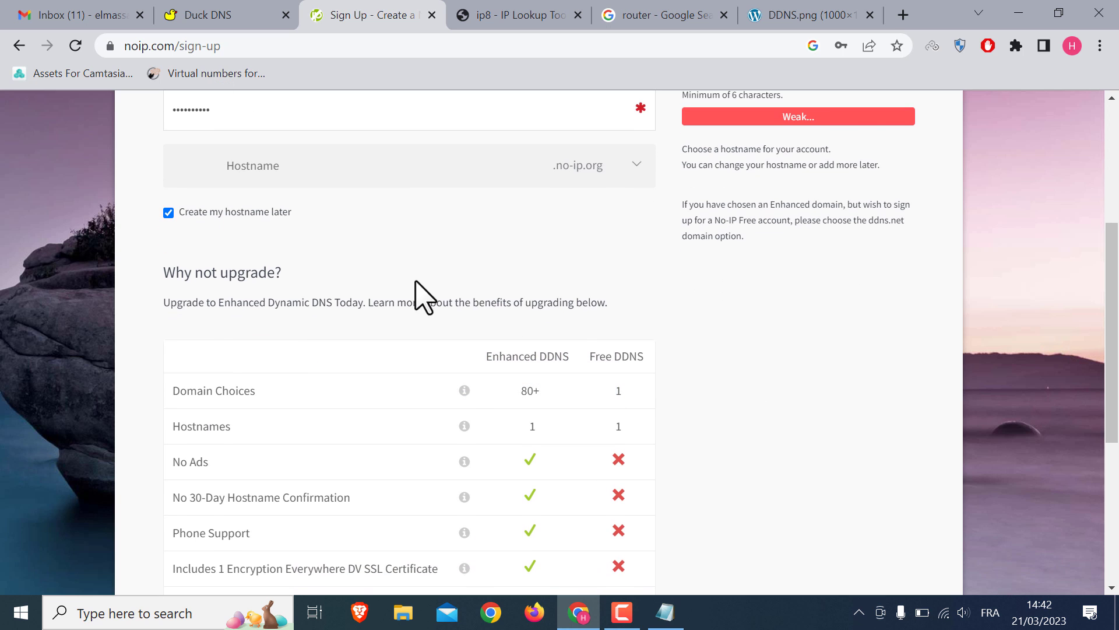
{"action": "scroll", "coordinate": [466, 294], "scroll_direction": "down", "scroll_amount": 3}
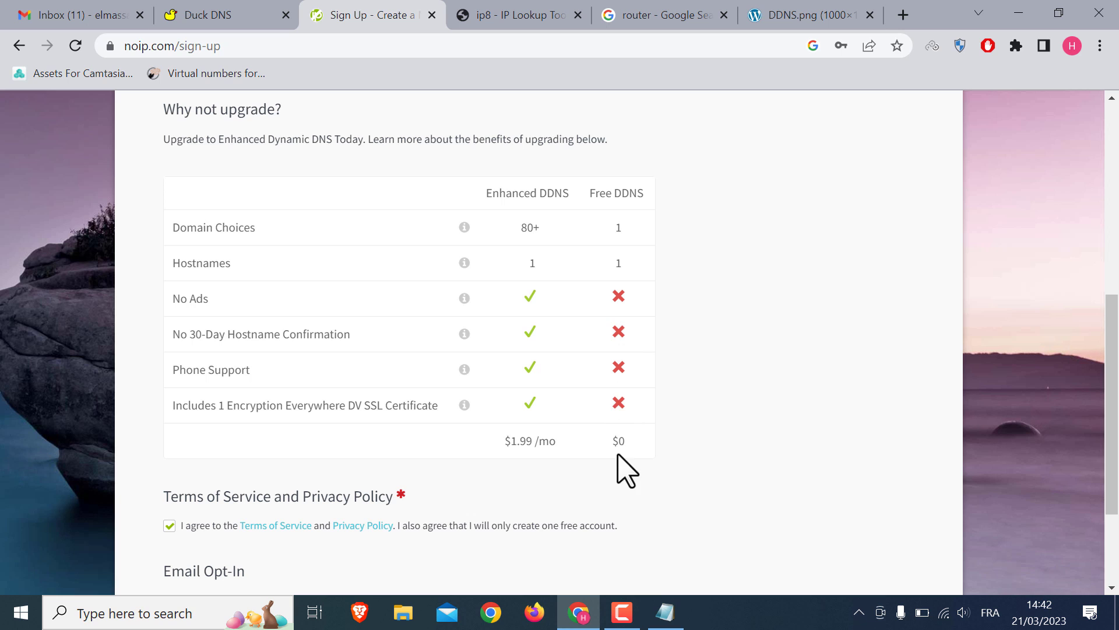
{"action": "scroll", "coordinate": [624, 408], "scroll_direction": "down", "scroll_amount": 3}
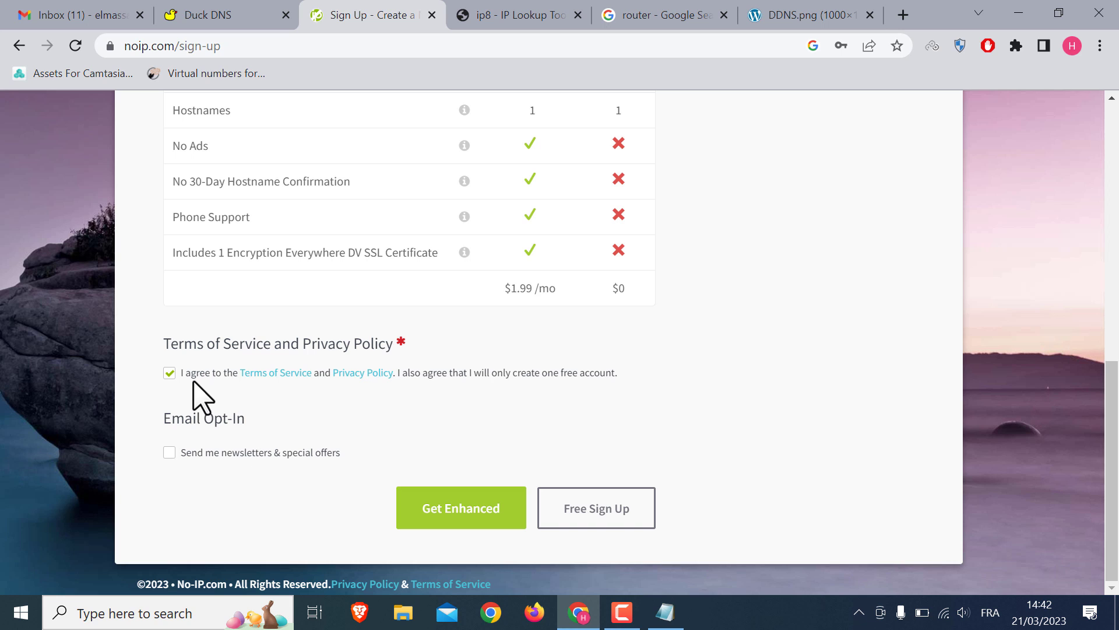
{"action": "left_click", "coordinate": [595, 513]}
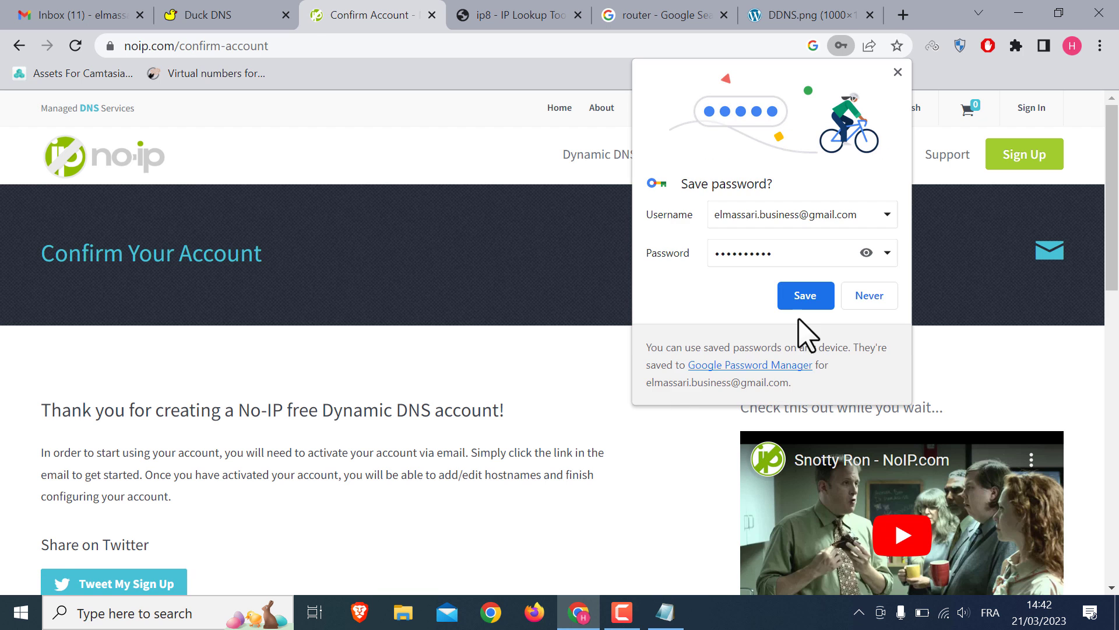
{"action": "left_click", "coordinate": [803, 294]}
{"action": "scroll", "coordinate": [466, 327], "scroll_direction": "down", "scroll_amount": 3}
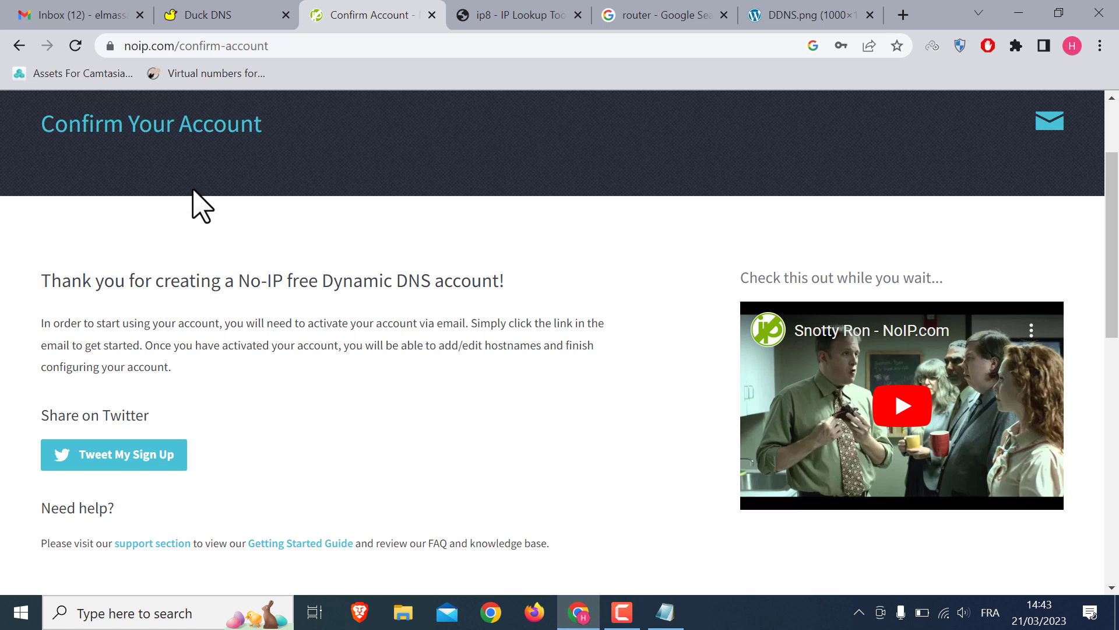
Open the No-IP confirmation e-mail in Gmail and confirm the new account
{"action": "left_click", "coordinate": [86, 12]}
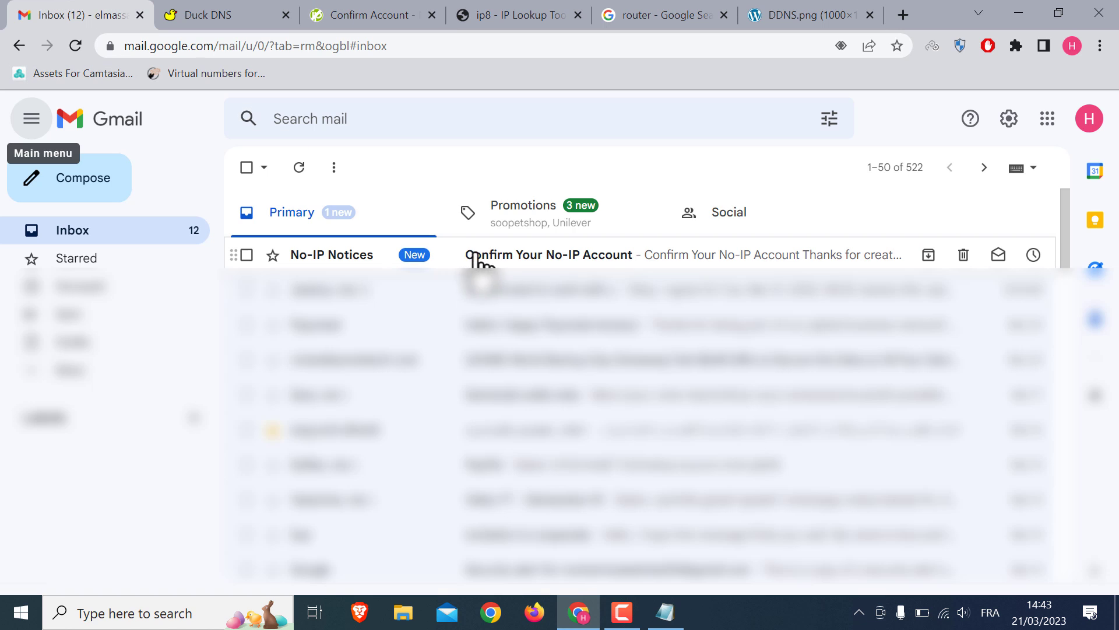
{"action": "left_click", "coordinate": [499, 260]}
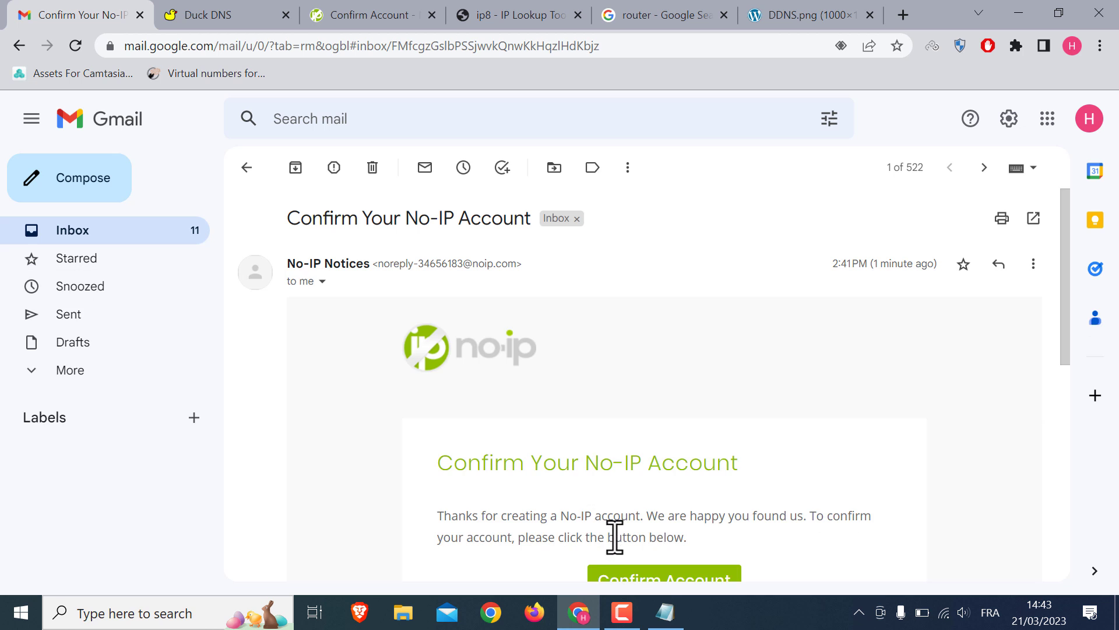
{"action": "scroll", "coordinate": [653, 537], "scroll_direction": "down", "scroll_amount": 1}
{"action": "left_click", "coordinate": [671, 545]}
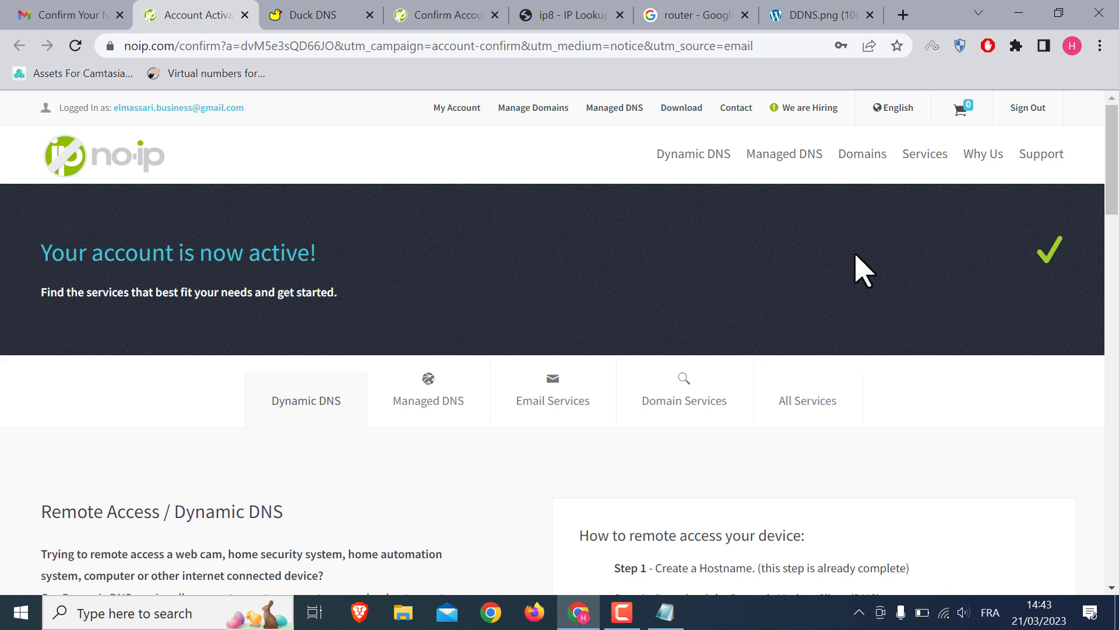
Open the No-IP account dashboard, skip adding a security question, and check the example domain noted in Notepad
{"action": "left_click", "coordinate": [458, 108]}
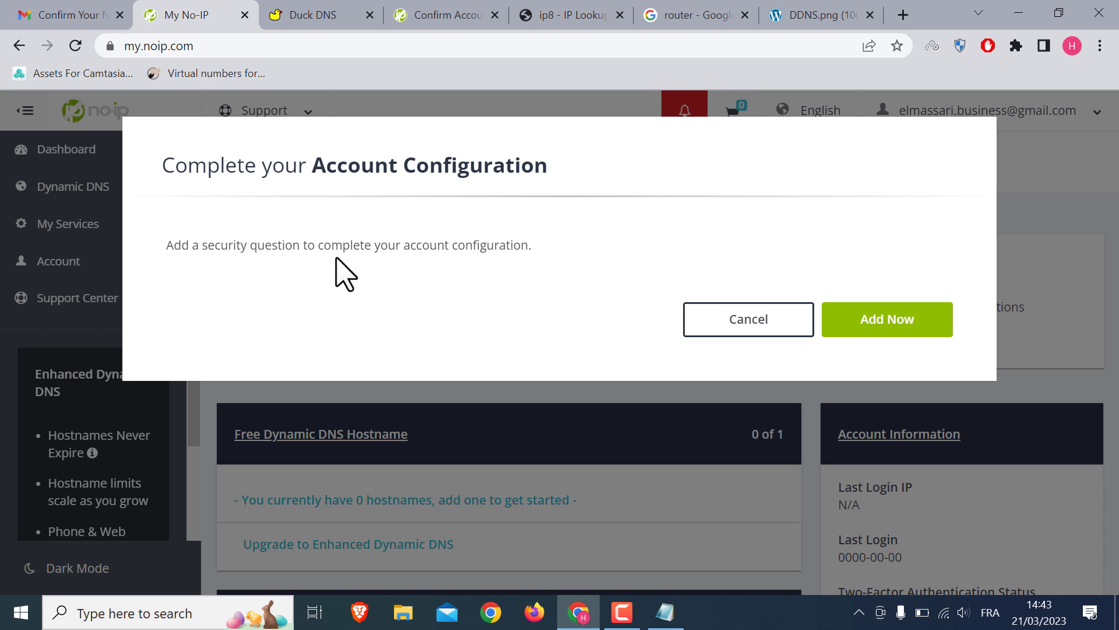
{"action": "left_click", "coordinate": [752, 326]}
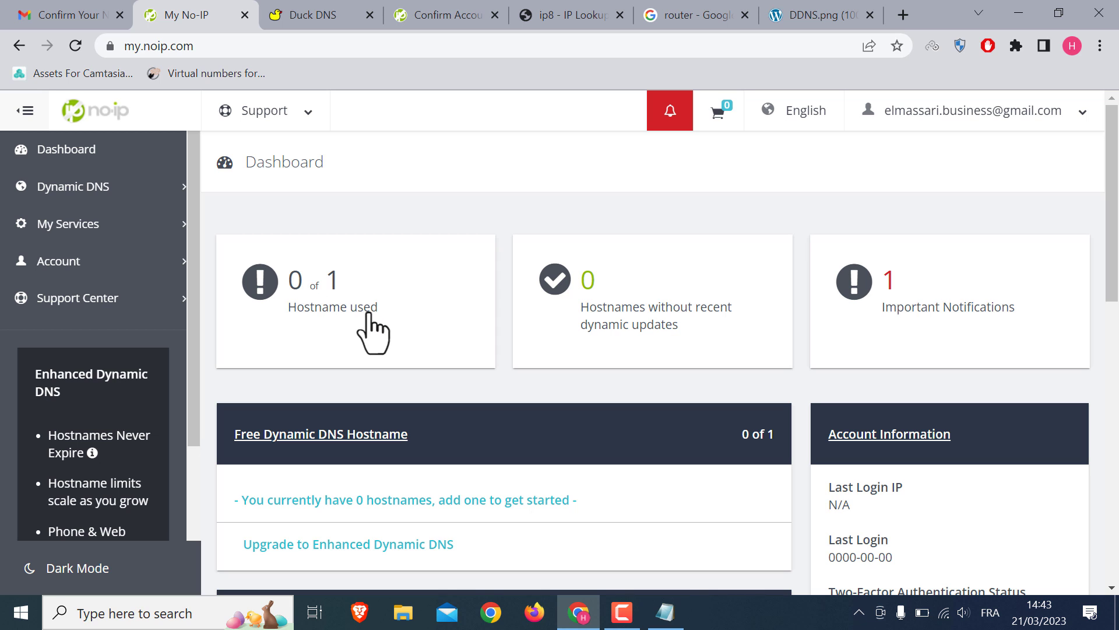
{"action": "left_click", "coordinate": [667, 611]}
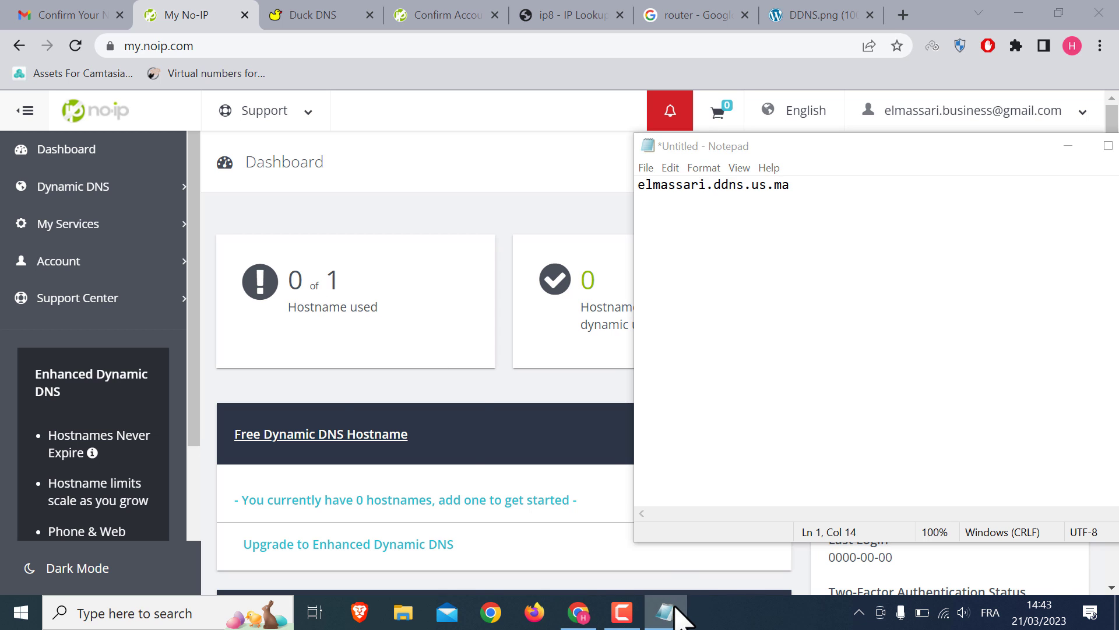
{"action": "left_click", "coordinate": [670, 612]}
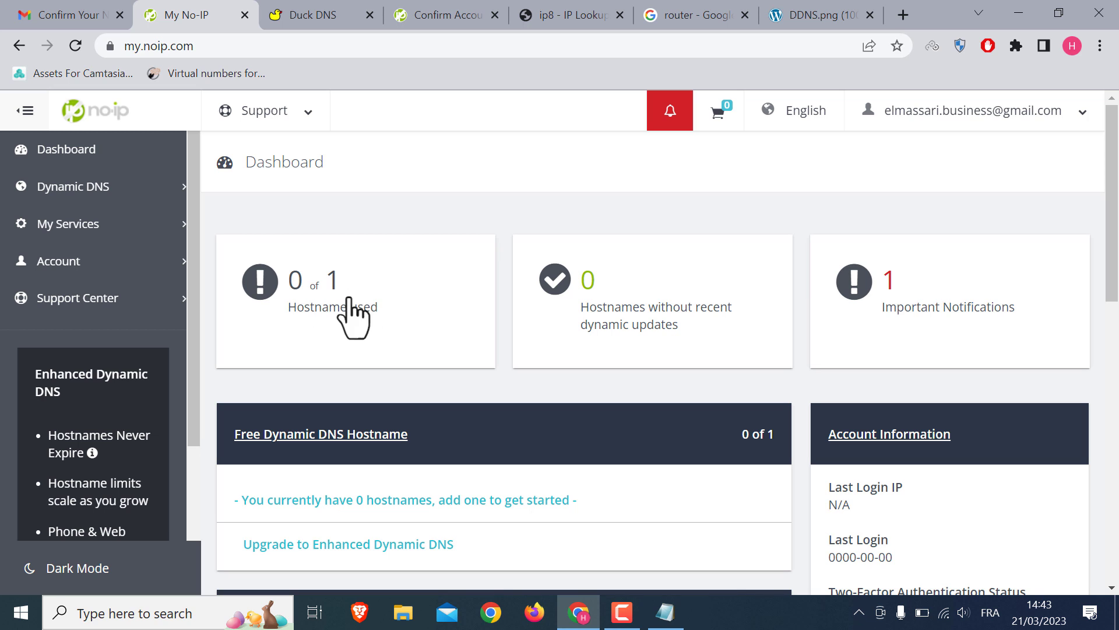
Create a hostname from the owner's name on the ddns.net domain with the DNS Host (A) record type
{"action": "left_click", "coordinate": [313, 318]}
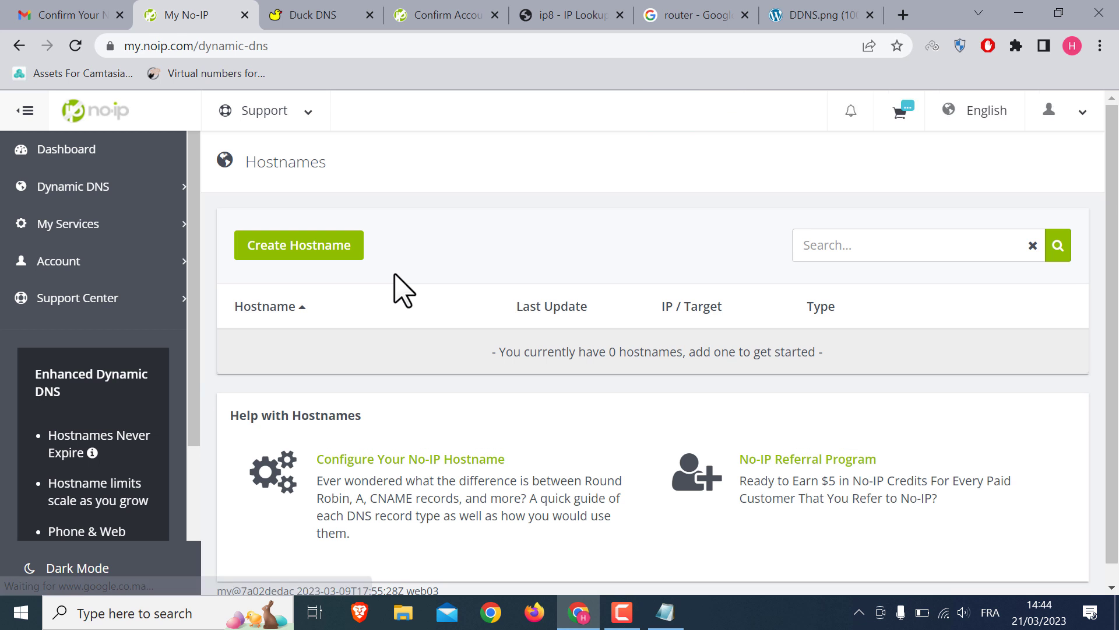
{"action": "left_click", "coordinate": [320, 266]}
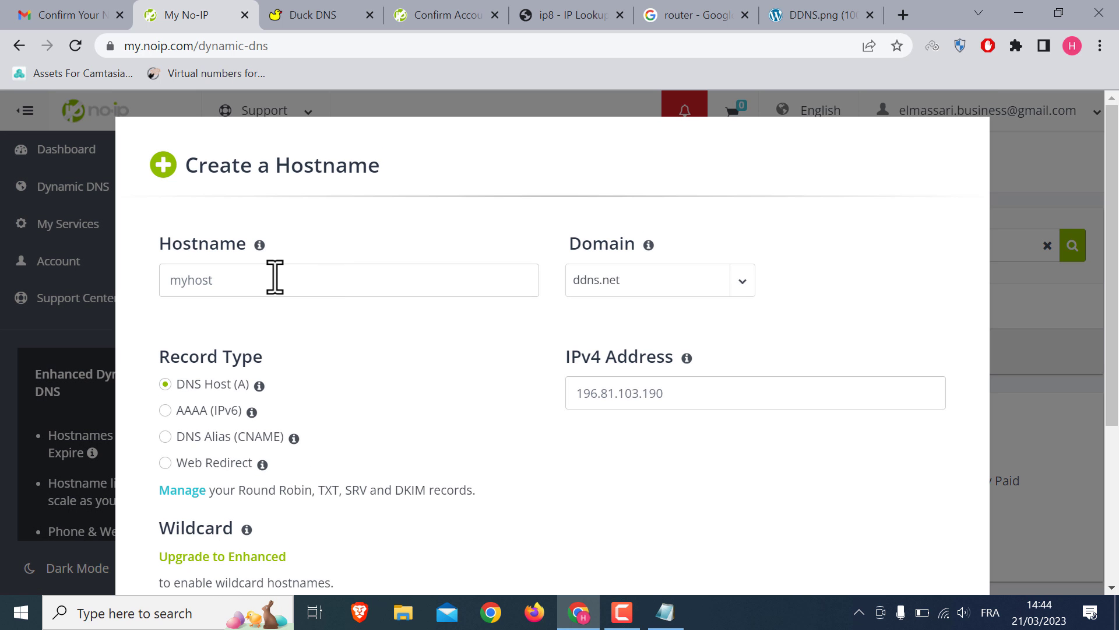
{"action": "left_click", "coordinate": [275, 278]}
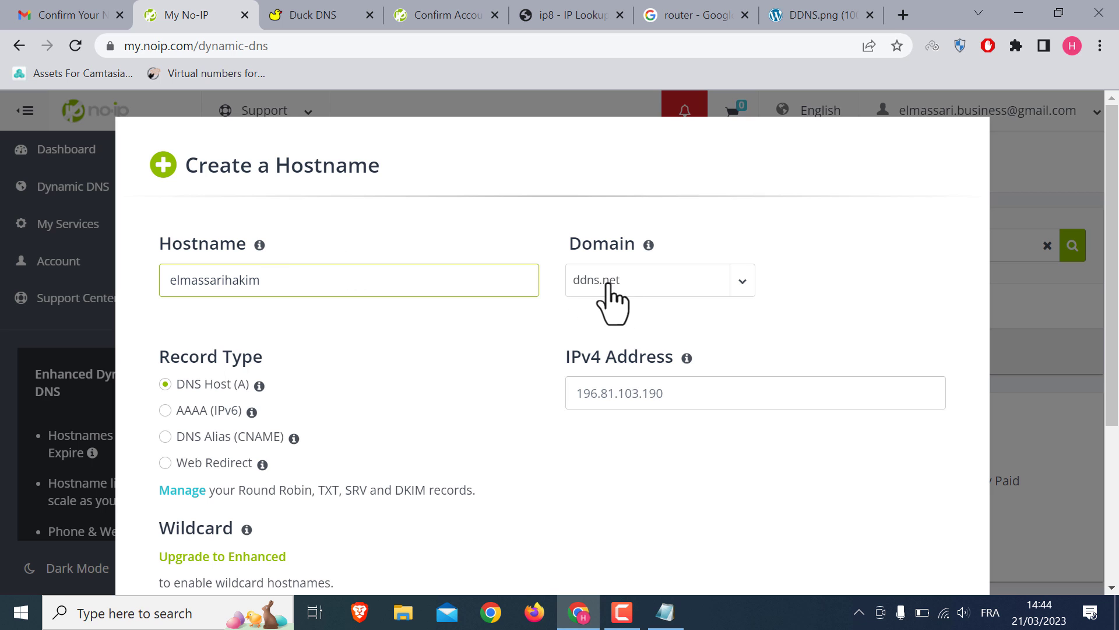
{"action": "left_click", "coordinate": [684, 286]}
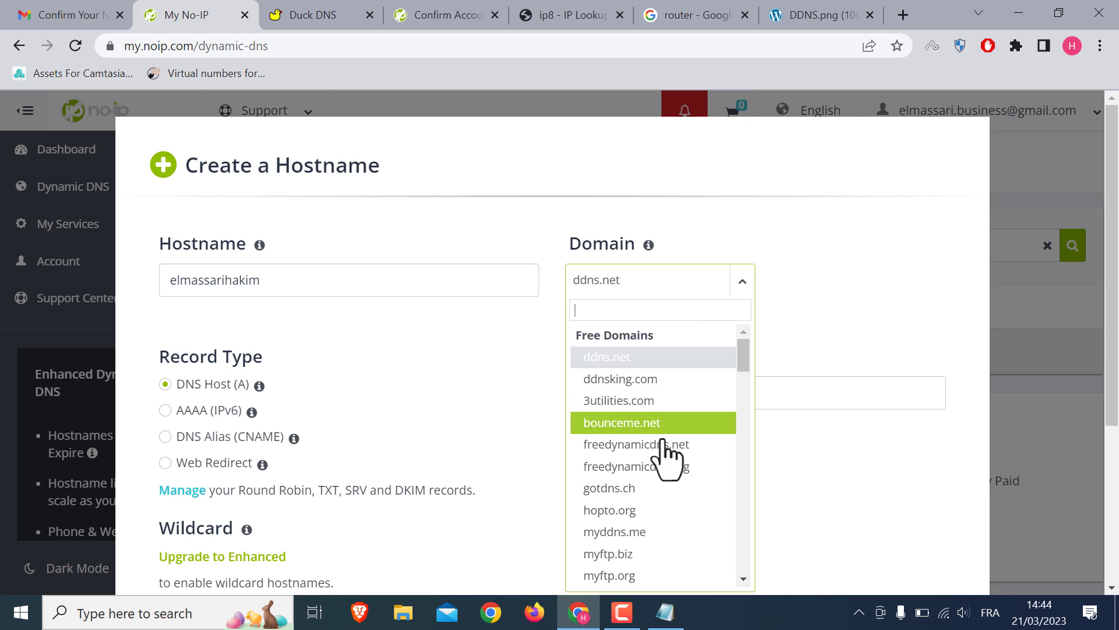
{"action": "scroll", "coordinate": [669, 457], "scroll_direction": "down", "scroll_amount": 15}
{"action": "scroll", "coordinate": [665, 460], "scroll_direction": "down", "scroll_amount": 10}
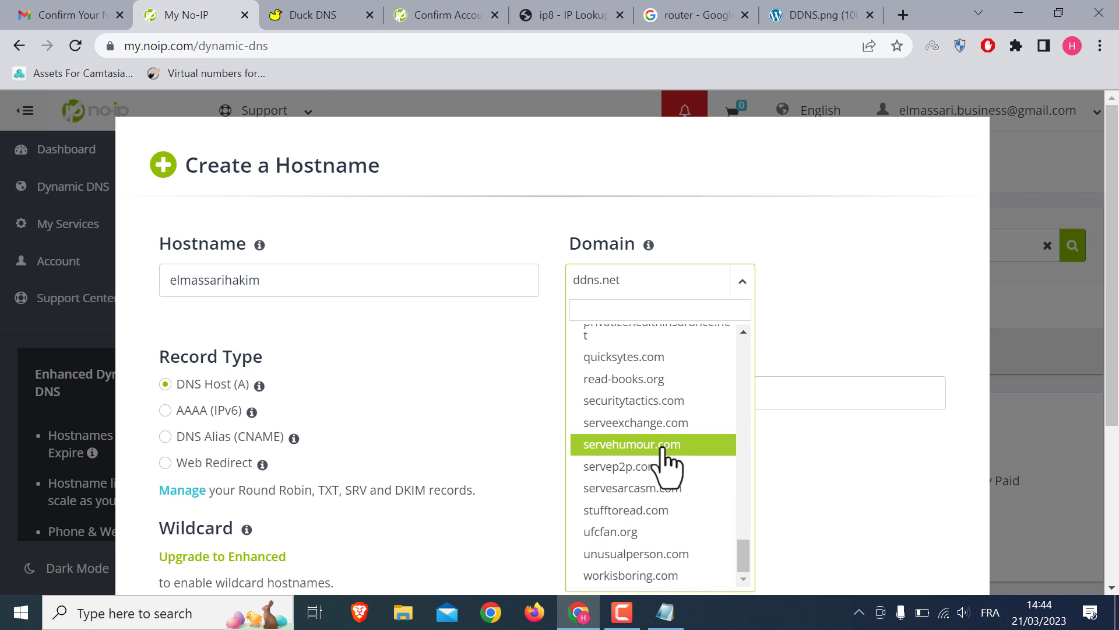
{"action": "left_click", "coordinate": [807, 288]}
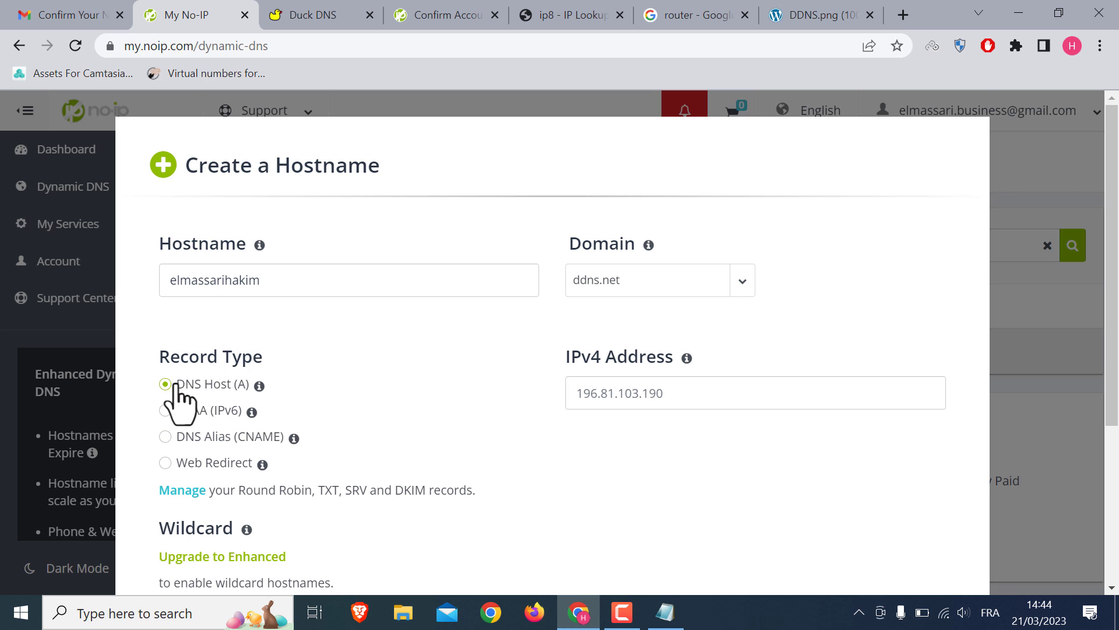
{"action": "scroll", "coordinate": [411, 470], "scroll_direction": "down", "scroll_amount": 4}
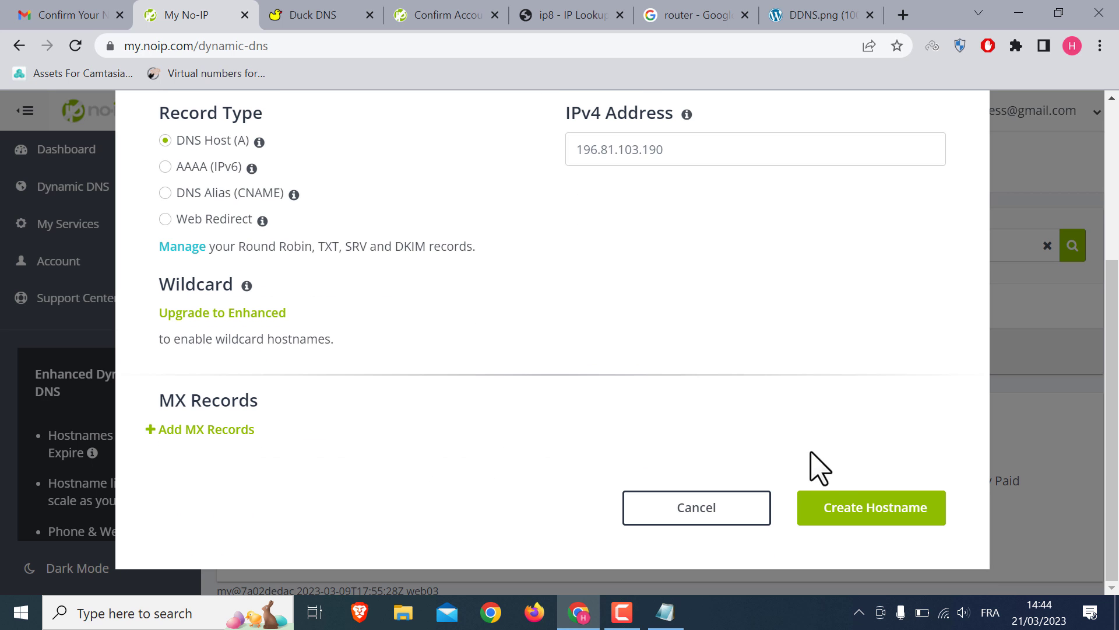
{"action": "left_click", "coordinate": [881, 505]}
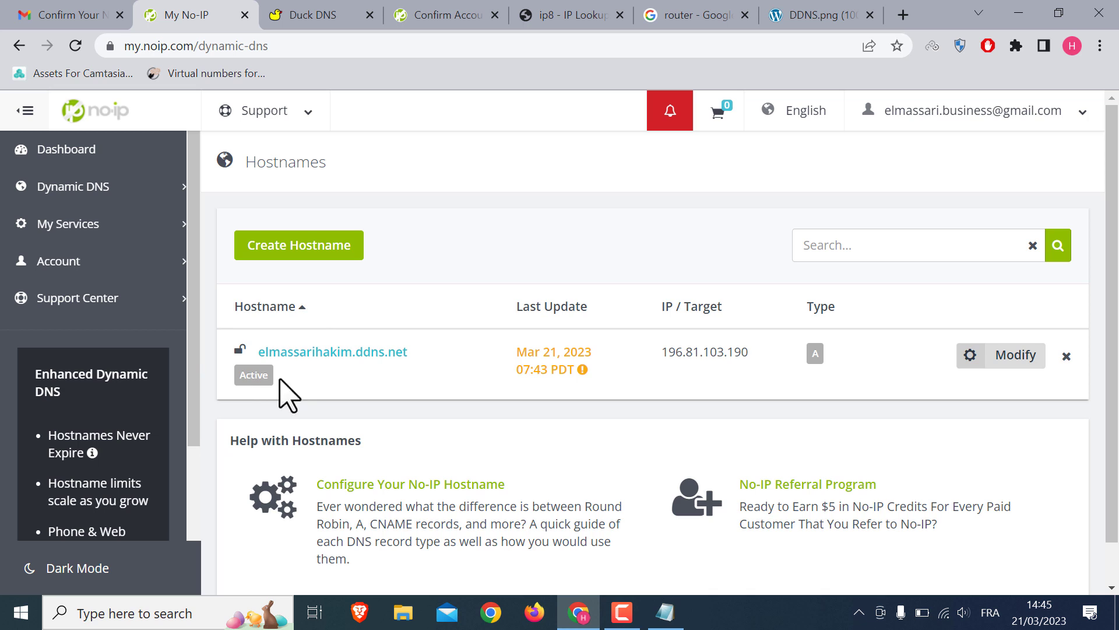
{"action": "mouse_move", "coordinate": [239, 382]}
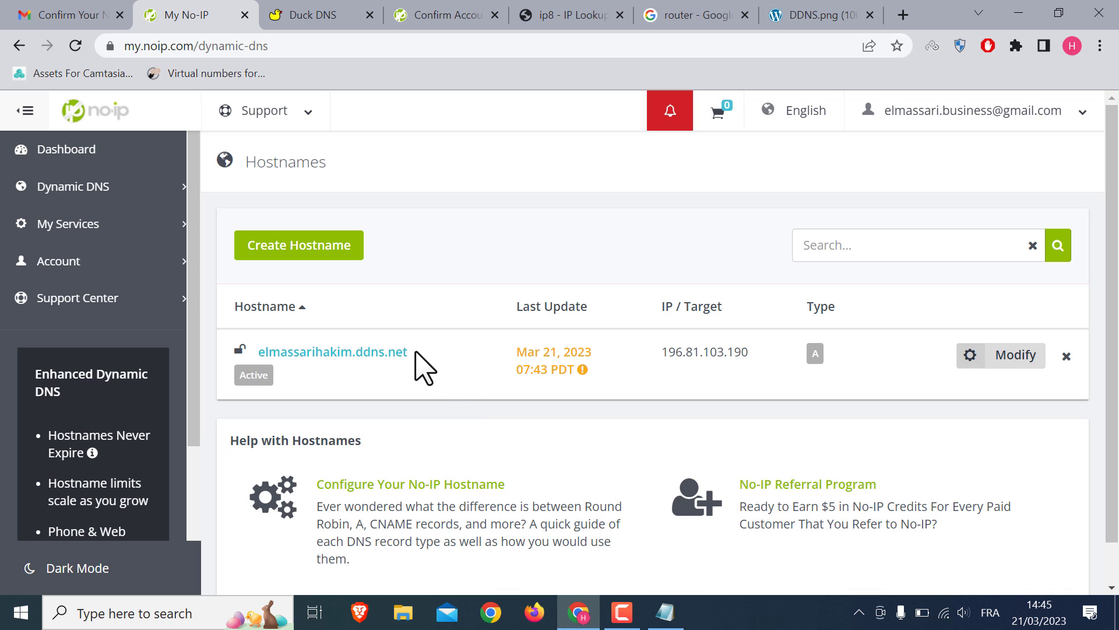
{"action": "left_click_drag", "start_coordinate": [408, 353], "coordinate": [260, 352]}
{"action": "left_click", "coordinate": [436, 367]}
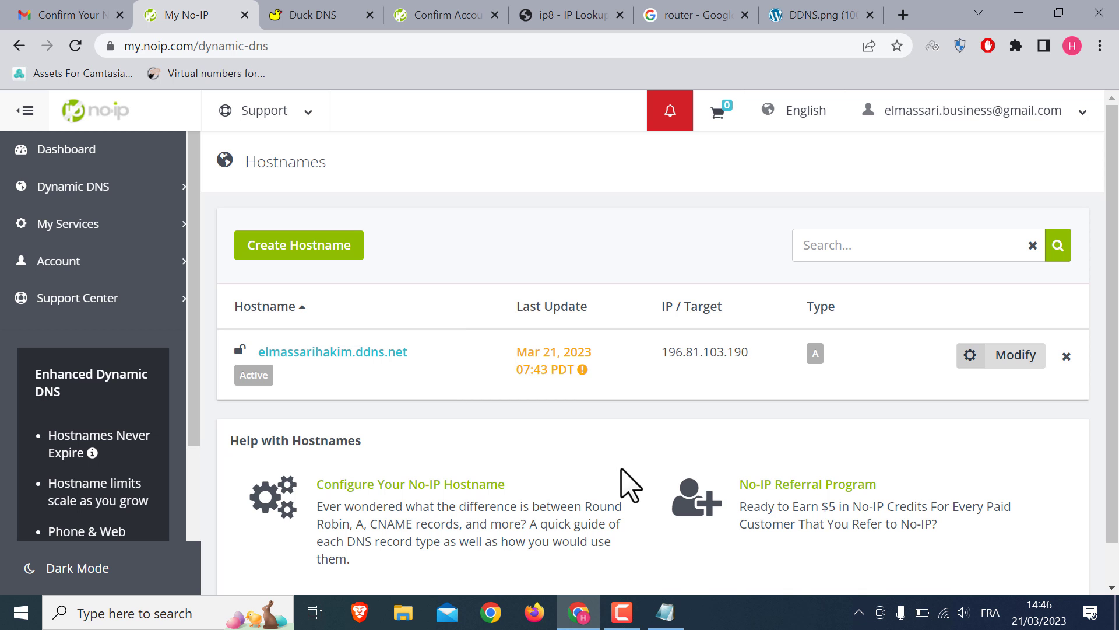
Load the noip.com home page in place of the account confirmation page and open its Download page
{"action": "left_click", "coordinate": [432, 21]}
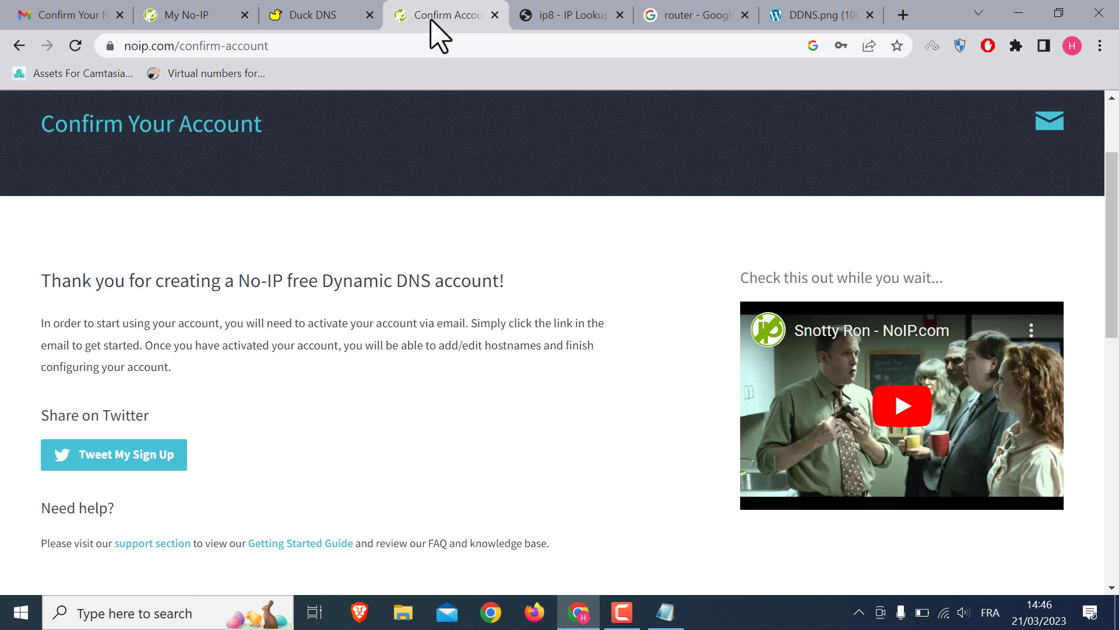
{"action": "left_click_drag", "start_coordinate": [278, 45], "coordinate": [181, 37]}
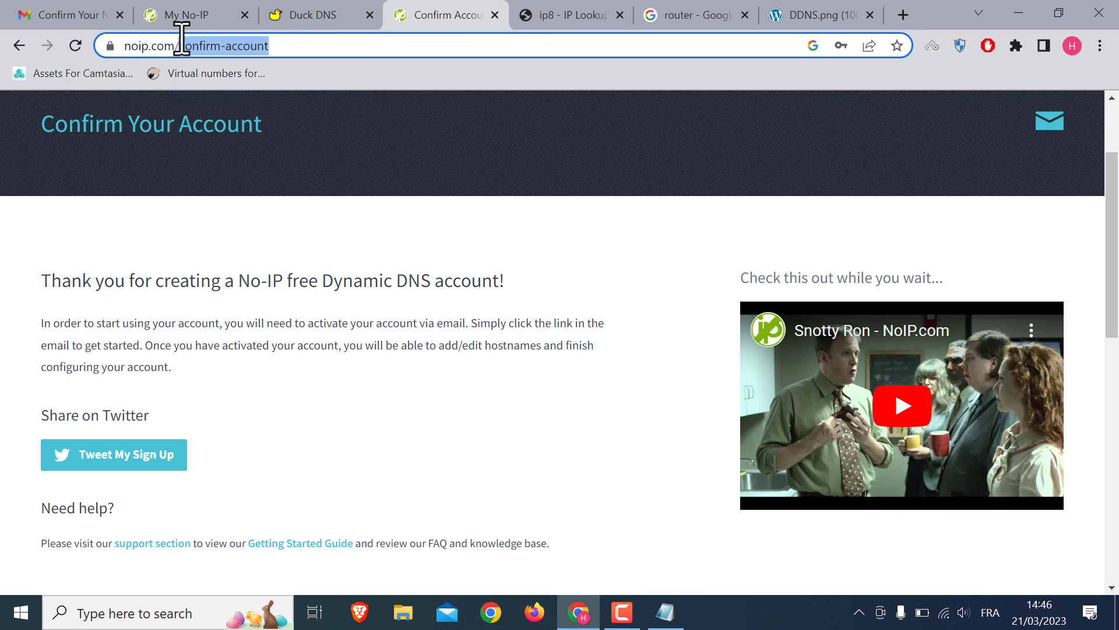
{"action": "key", "text": "BackSpace"}
{"action": "key", "text": "Return"}
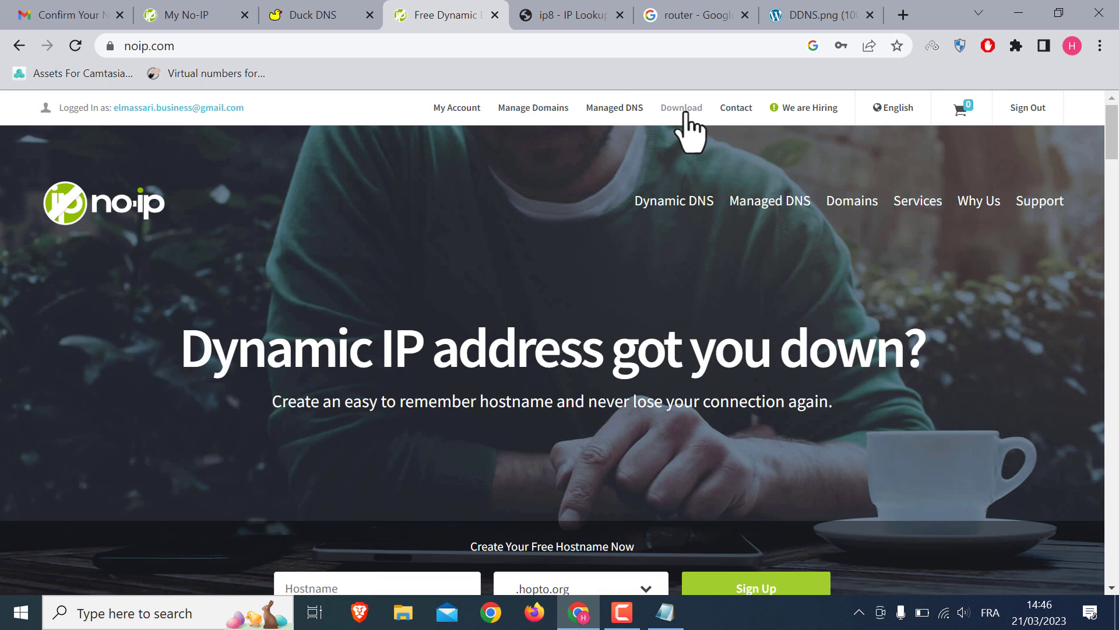
{"action": "left_click", "coordinate": [685, 113]}
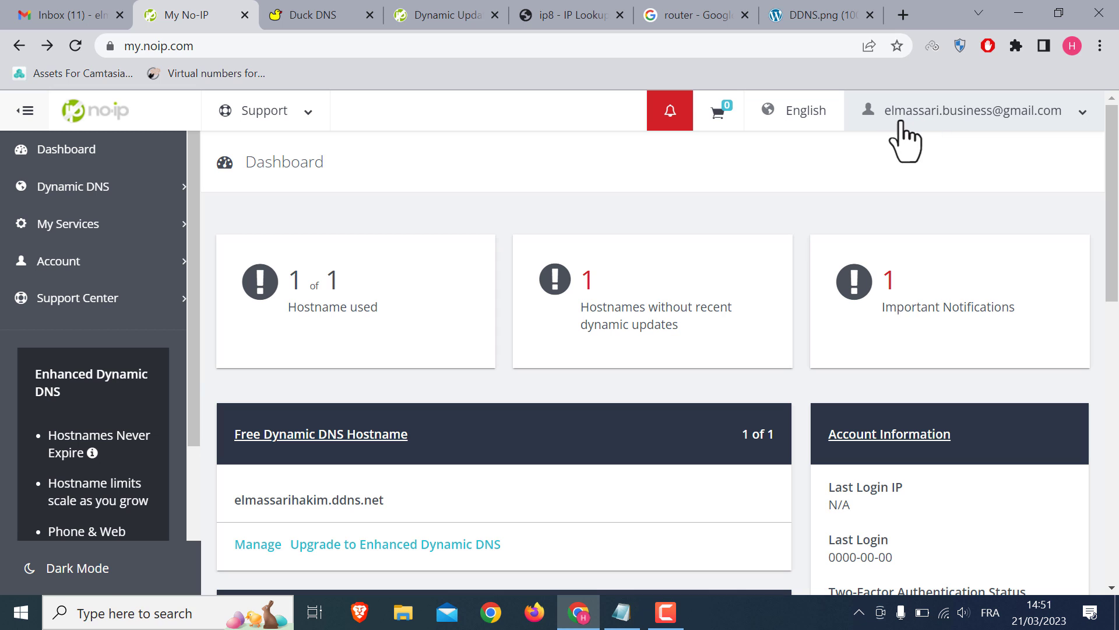
Add a username based on the owner's name to the No-IP account's basic info, then return to the dashboard
{"action": "left_click", "coordinate": [927, 117]}
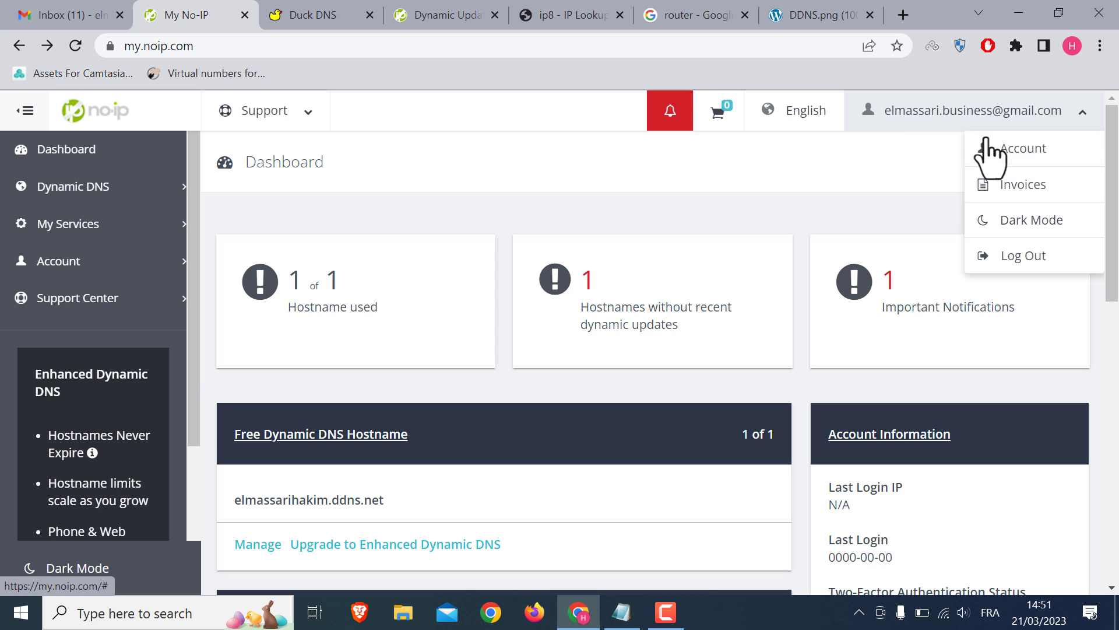
{"action": "left_click", "coordinate": [1024, 154]}
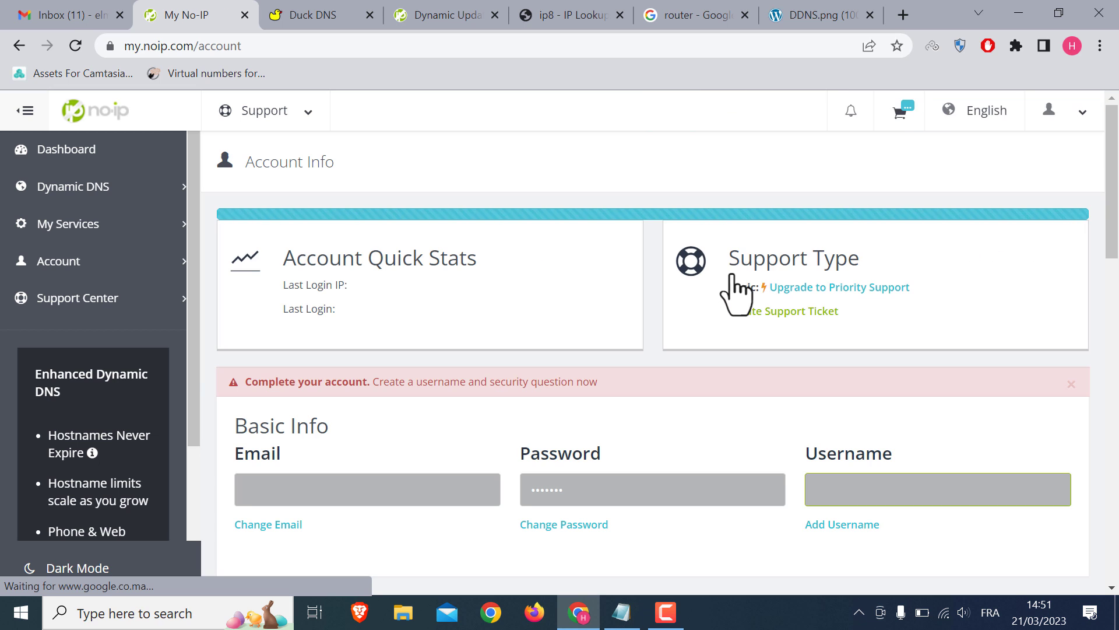
{"action": "scroll", "coordinate": [804, 344], "scroll_direction": "down", "scroll_amount": 2}
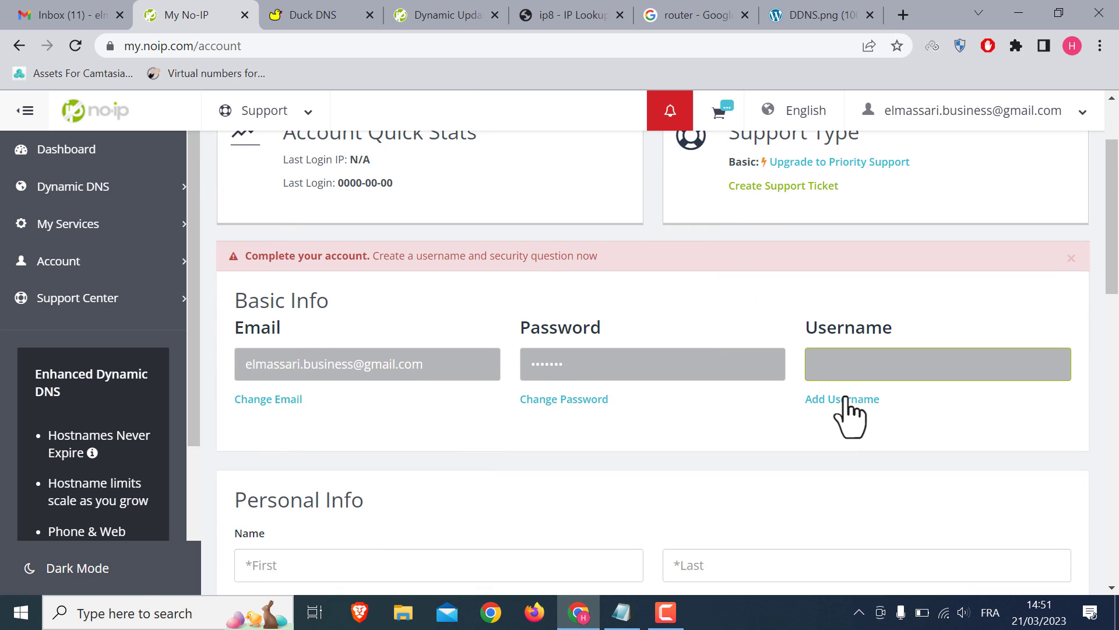
{"action": "left_click", "coordinate": [842, 400]}
{"action": "left_click", "coordinate": [357, 344]}
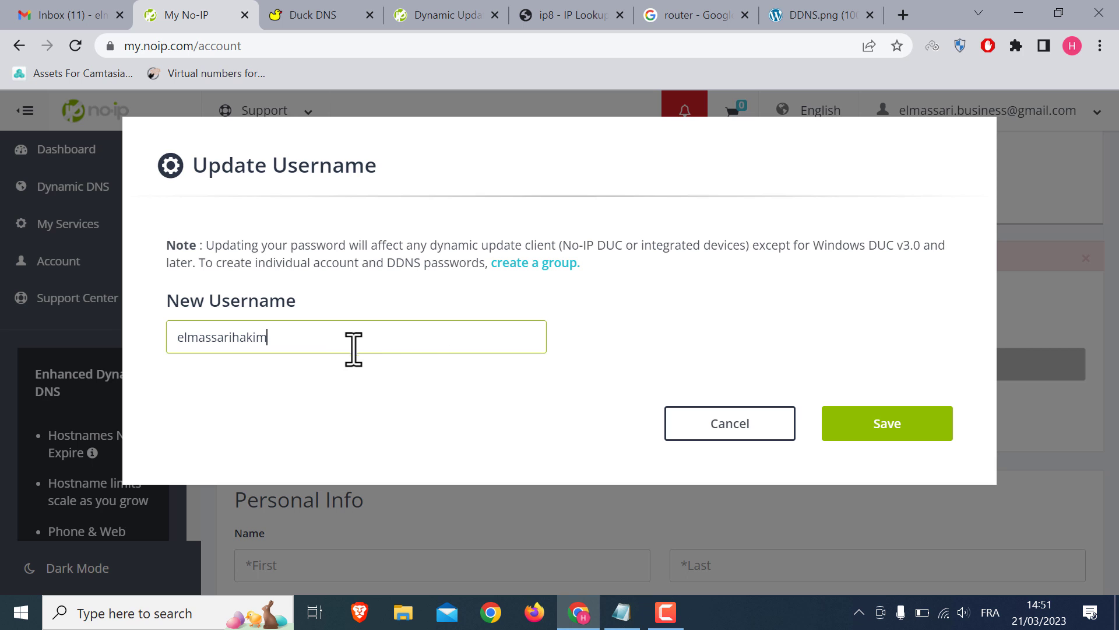
{"action": "left_click", "coordinate": [889, 429]}
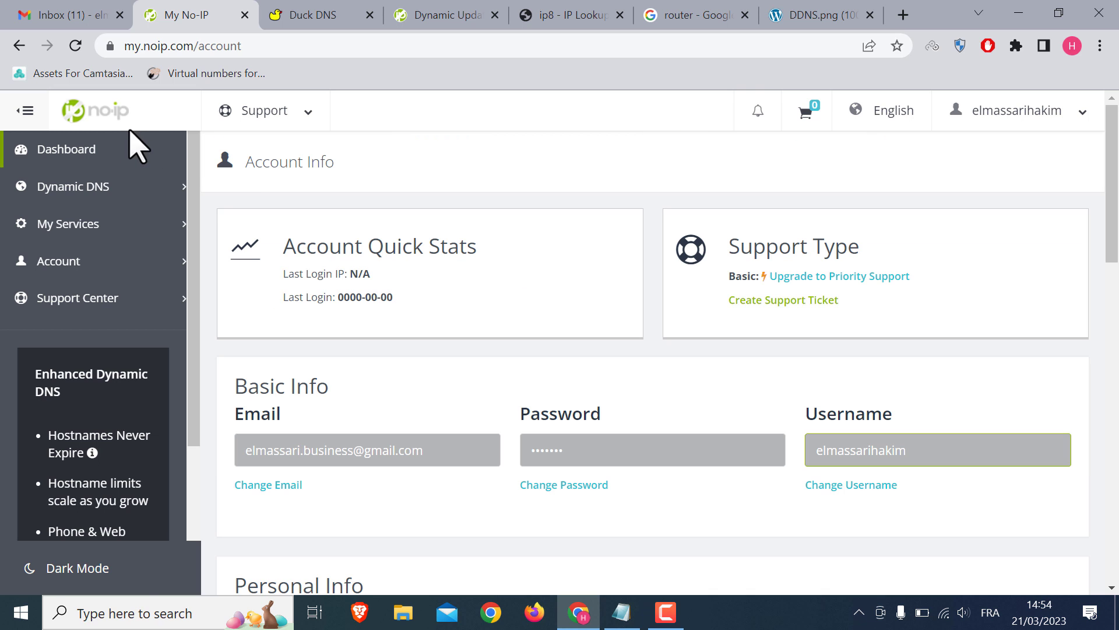
{"action": "left_click", "coordinate": [34, 153]}
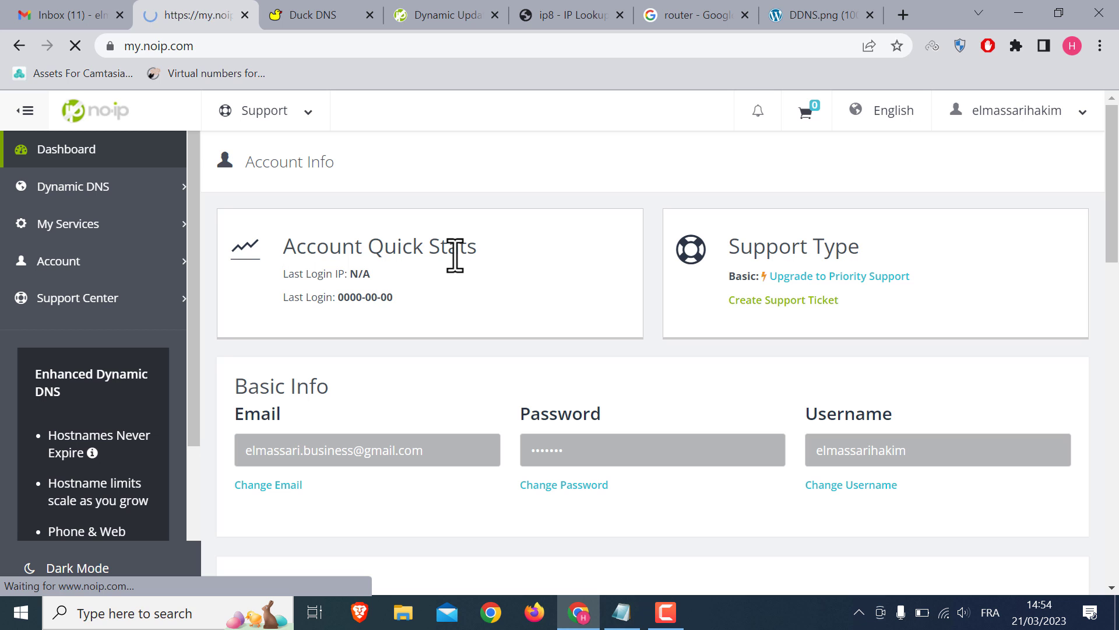